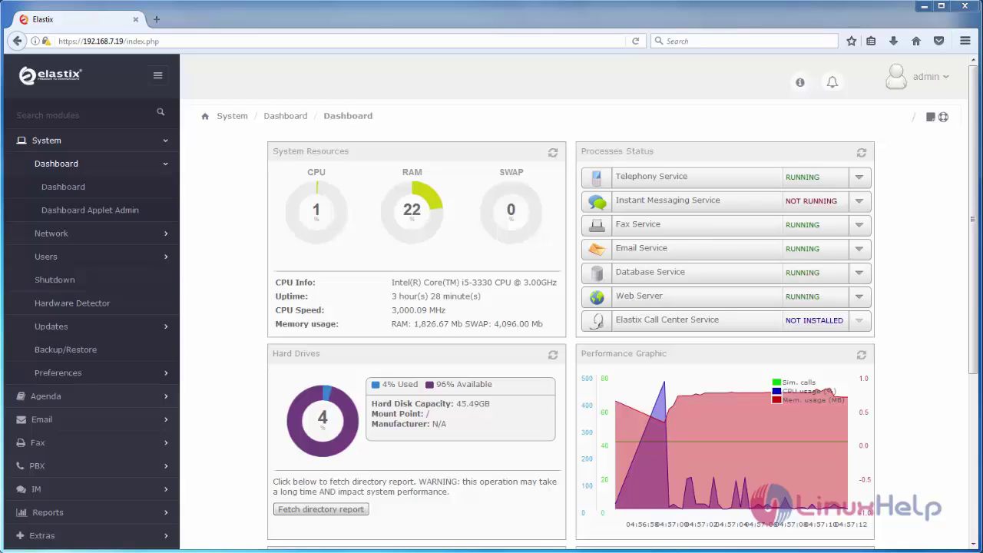
Open the PBX configuration and start adding an extension for a Generic SIP Device.
{"action": "left_click", "coordinate": [46, 140]}
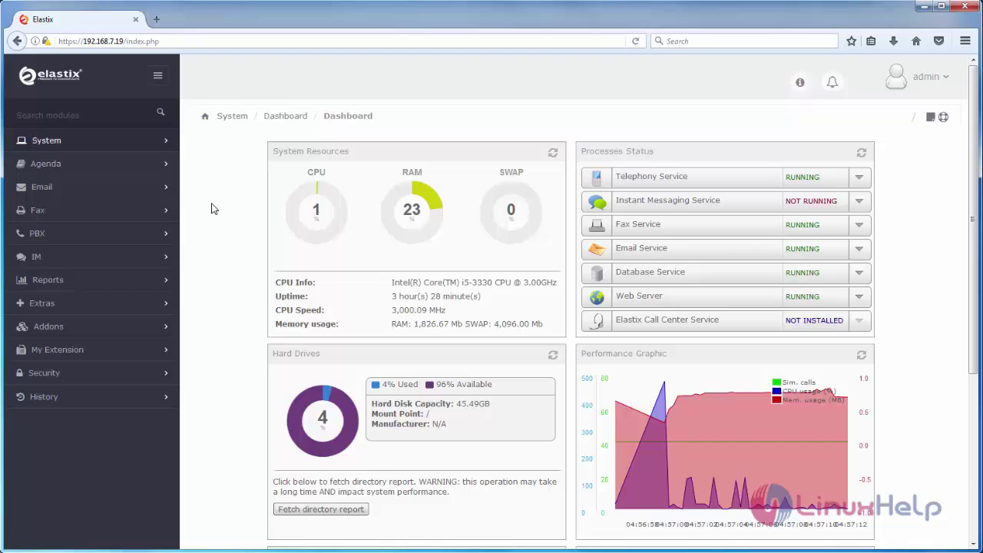
{"action": "left_click", "coordinate": [63, 235]}
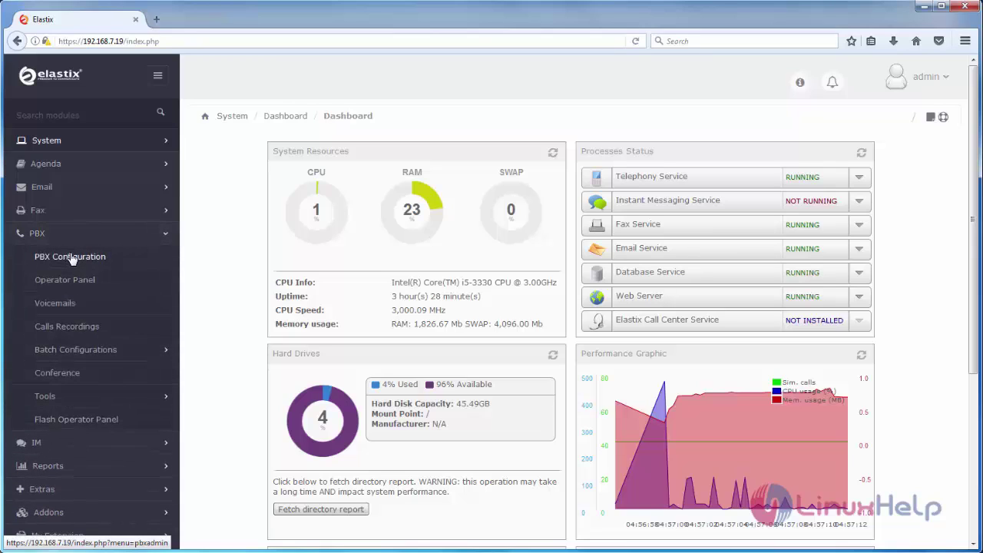
{"action": "left_click", "coordinate": [72, 259]}
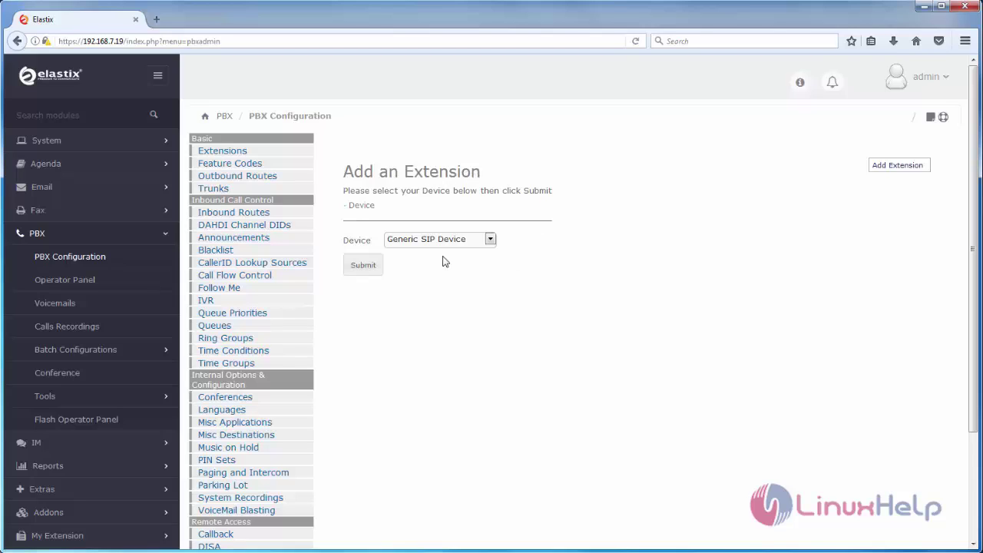
{"action": "left_click", "coordinate": [490, 240]}
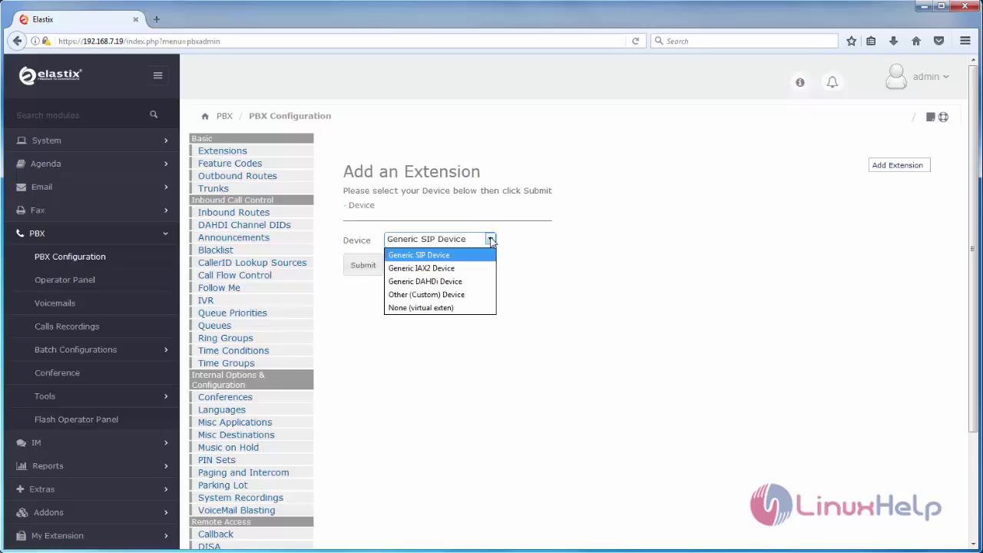
{"action": "left_click", "coordinate": [490, 240]}
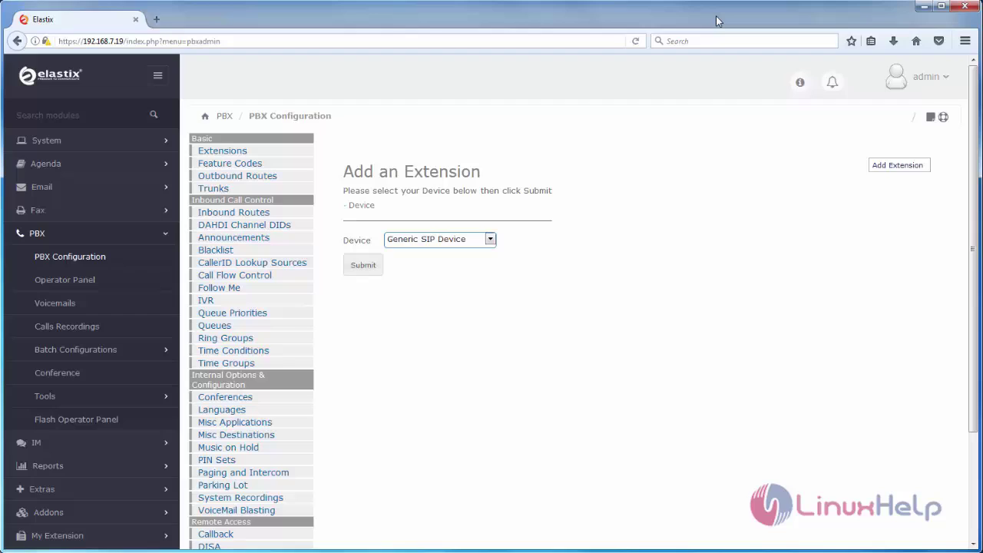
{"action": "left_click", "coordinate": [801, 405]}
{"action": "left_click", "coordinate": [371, 275]}
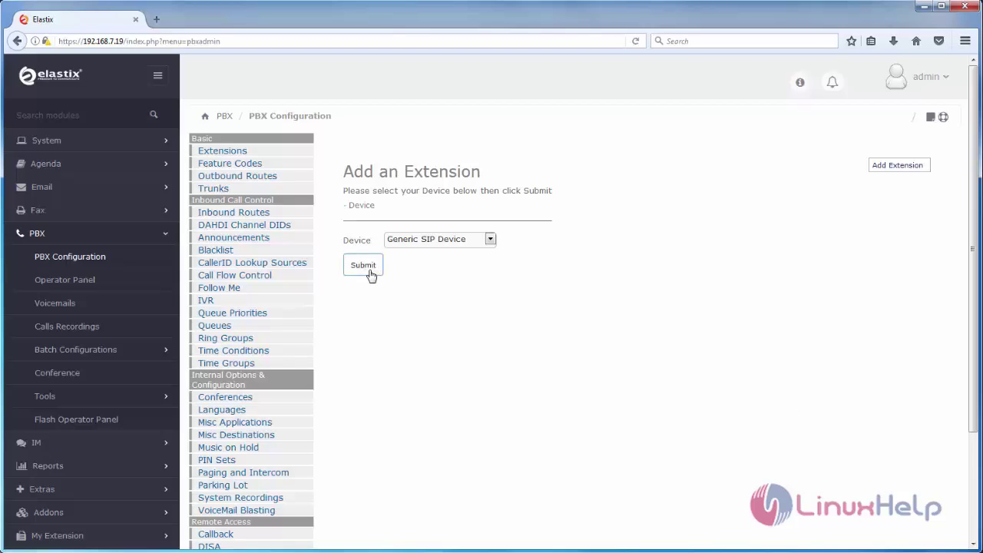
Enter 111 as the user extension, display name and CID number alias of the new SIP extension.
{"action": "mouse_move", "coordinate": [411, 232]}
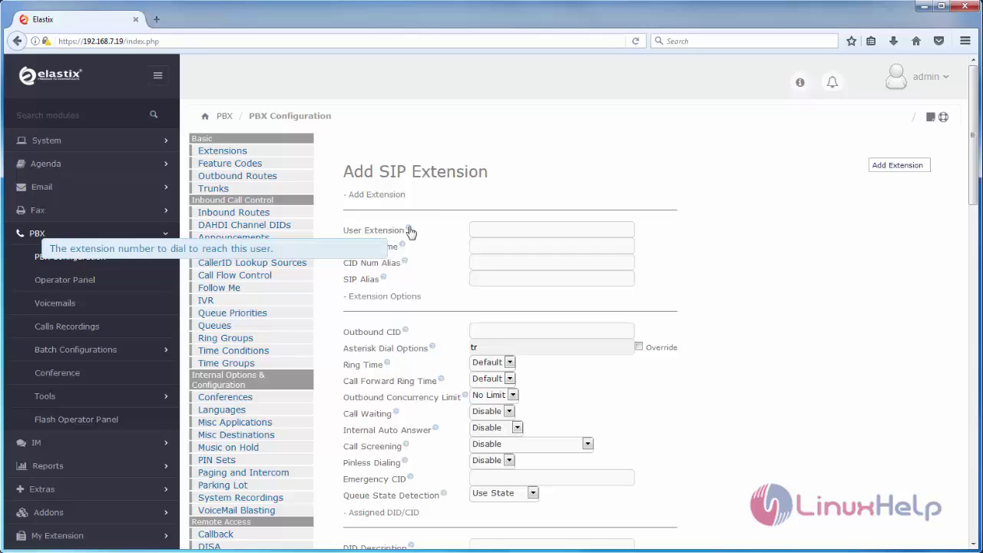
{"action": "left_click", "coordinate": [500, 229]}
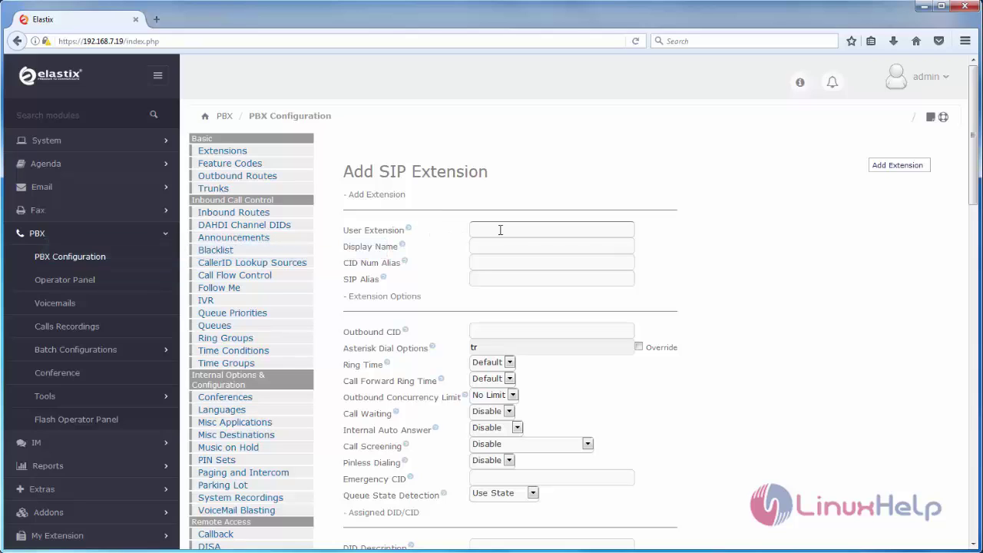
{"action": "type", "text": "111"}
{"action": "left_click", "coordinate": [504, 245]}
{"action": "type", "text": "111"}
{"action": "left_click", "coordinate": [348, 274]}
{"action": "left_click_drag", "start_coordinate": [345, 262], "coordinate": [367, 265]}
{"action": "left_click", "coordinate": [479, 263]}
{"action": "type", "text": "111"}
Set the nat device option of extension 111 to Yes.
{"action": "scroll", "coordinate": [658, 270], "scroll_direction": "down", "scroll_amount": 5}
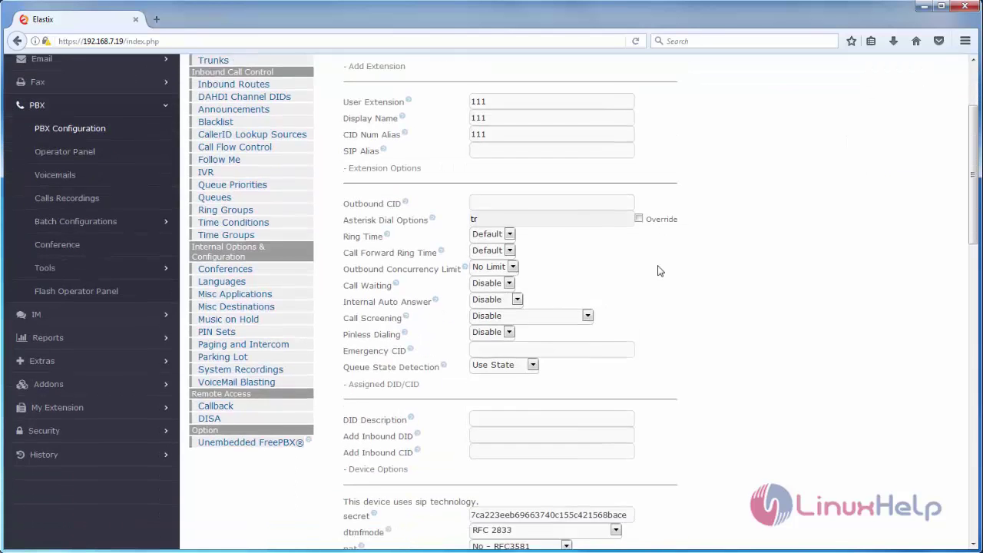
{"action": "scroll", "coordinate": [658, 270], "scroll_direction": "down", "scroll_amount": 5}
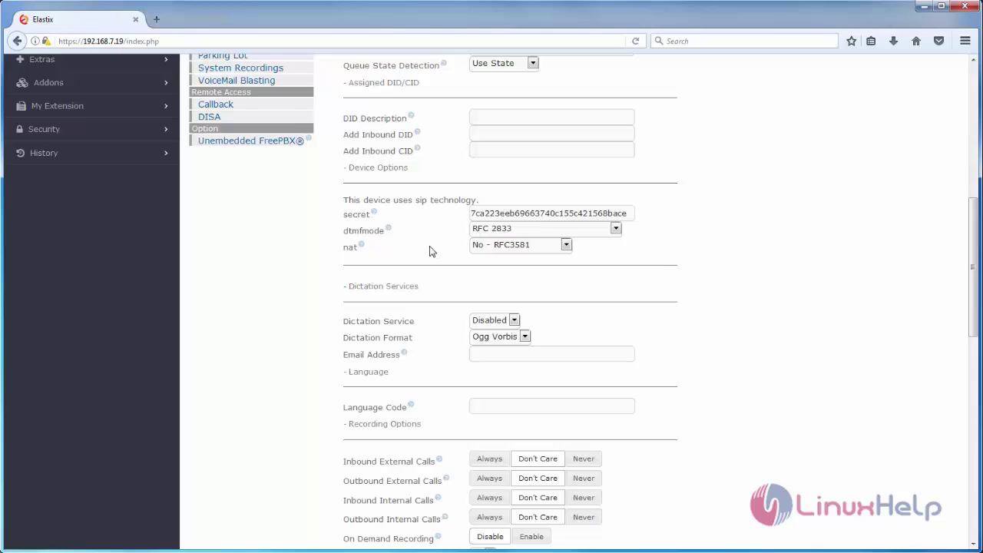
{"action": "left_click", "coordinate": [566, 244]}
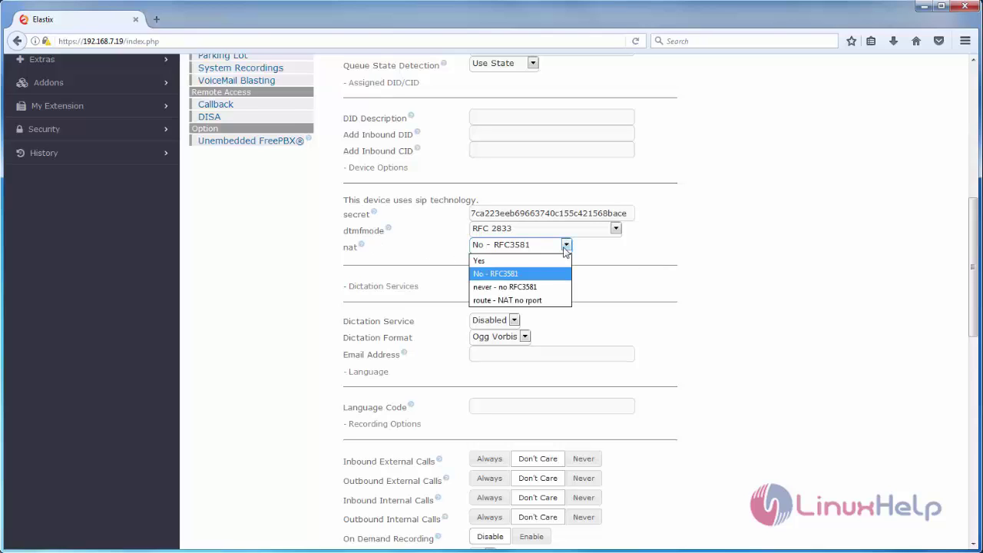
{"action": "left_click", "coordinate": [517, 261]}
Review the form for extension 111, submit it and apply the configuration.
{"action": "scroll", "coordinate": [656, 258], "scroll_direction": "up", "scroll_amount": 4}
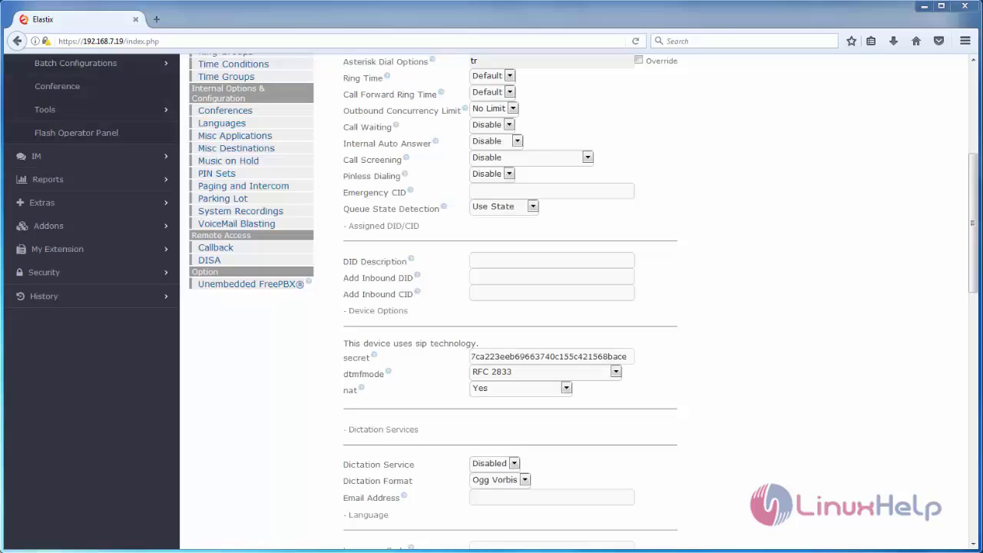
{"action": "scroll", "coordinate": [833, 282], "scroll_direction": "up", "scroll_amount": 8}
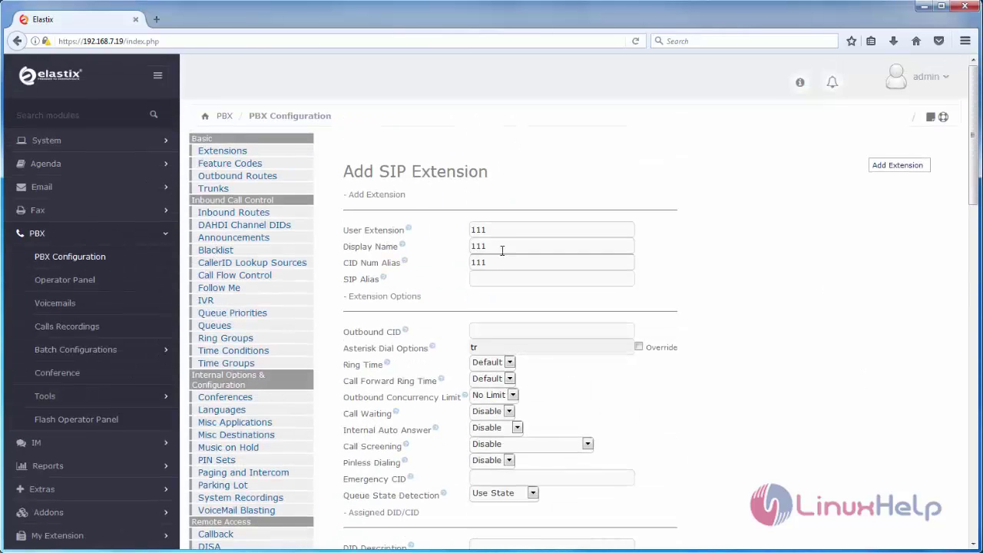
{"action": "scroll", "coordinate": [538, 307], "scroll_direction": "down", "scroll_amount": 10}
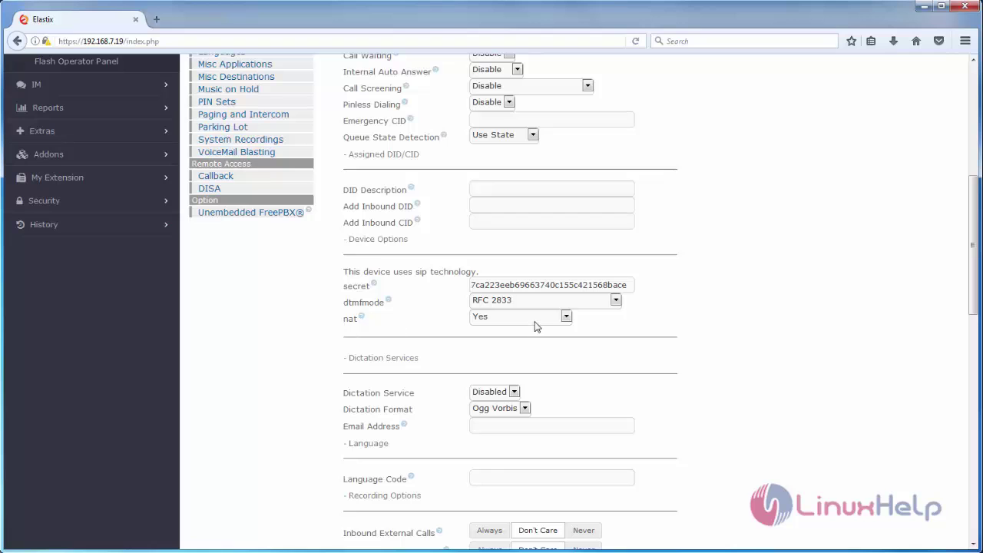
{"action": "scroll", "coordinate": [673, 327], "scroll_direction": "down", "scroll_amount": 7}
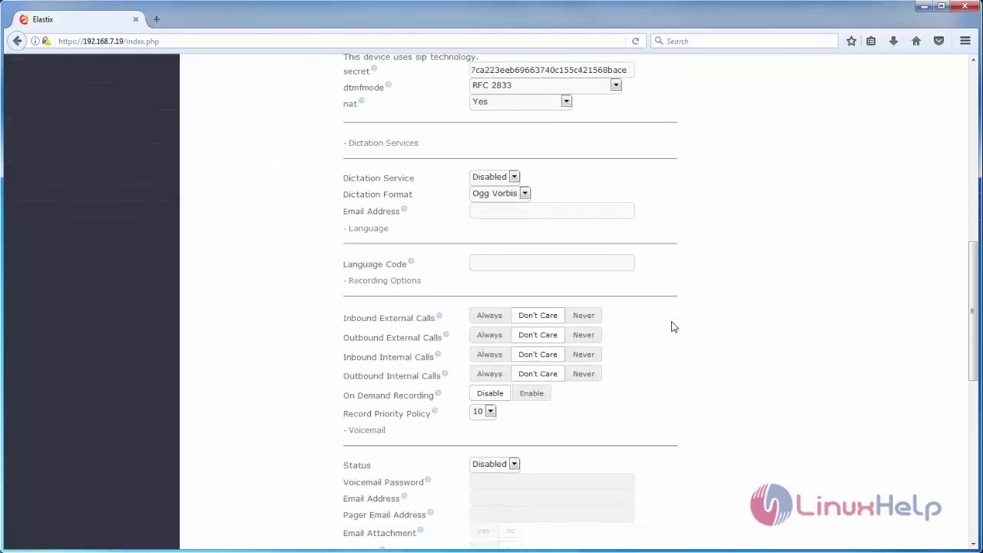
{"action": "scroll", "coordinate": [672, 326], "scroll_direction": "down", "scroll_amount": 12}
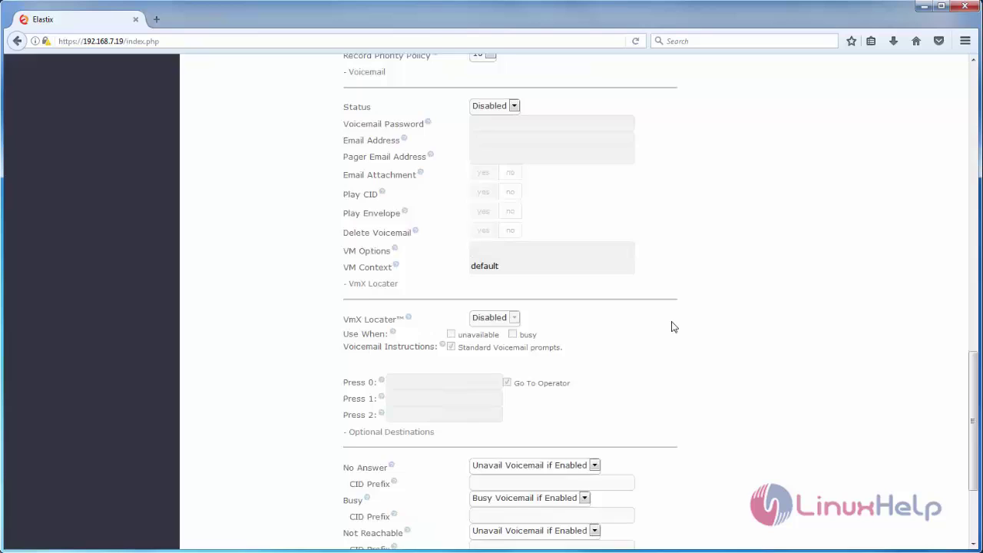
{"action": "scroll", "coordinate": [673, 326], "scroll_direction": "down", "scroll_amount": 1}
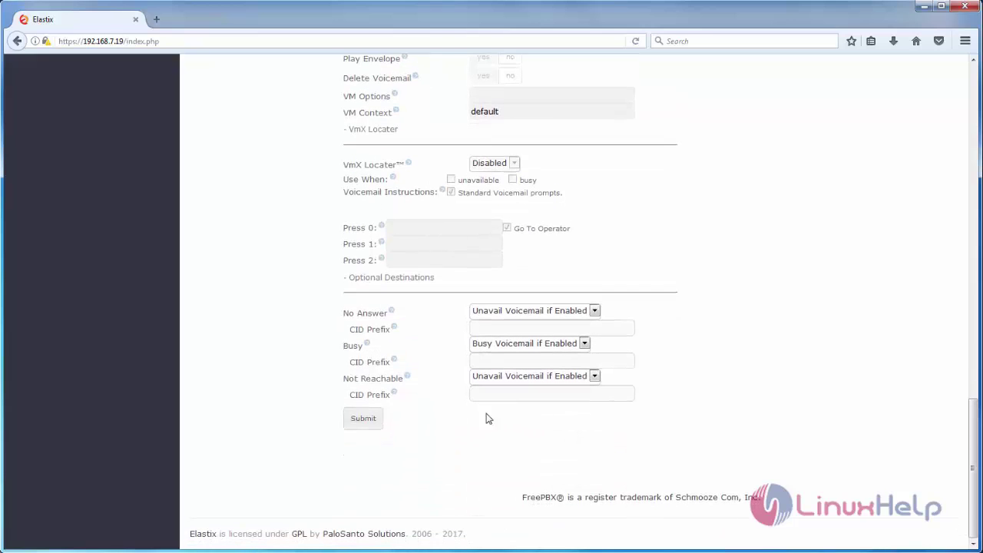
{"action": "left_click", "coordinate": [363, 427]}
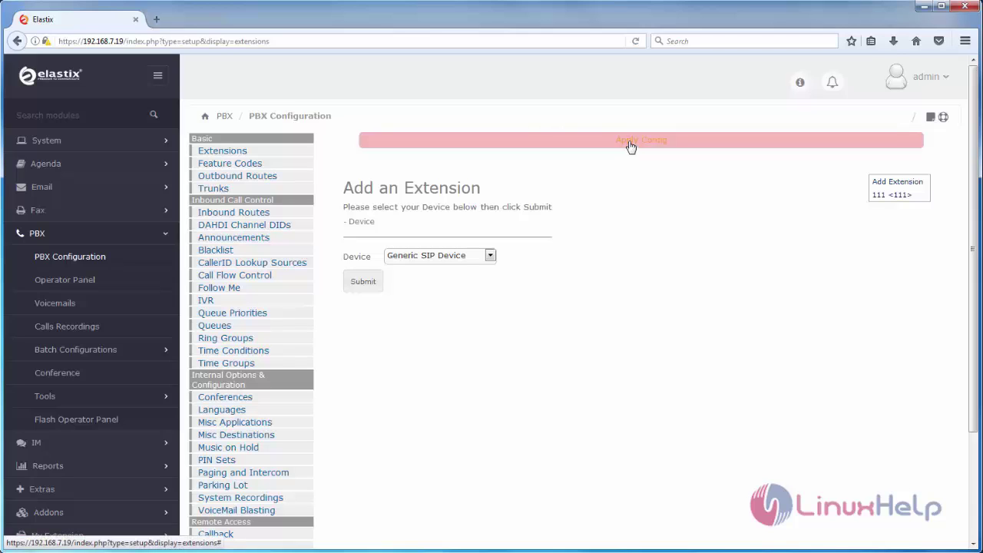
{"action": "left_click", "coordinate": [630, 146]}
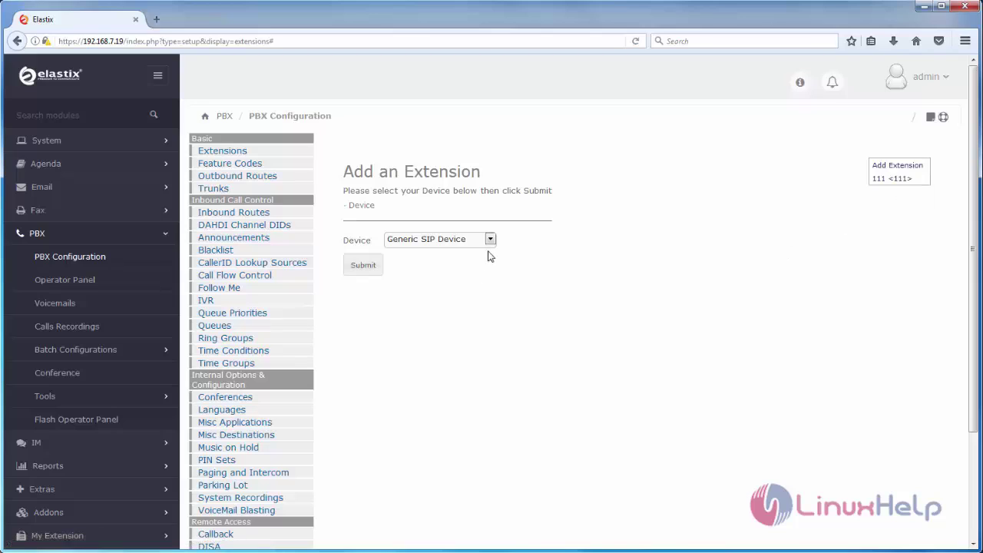
Start another Generic SIP Device extension with 222 as its user extension, display name and CID number alias.
{"action": "left_click", "coordinate": [364, 265]}
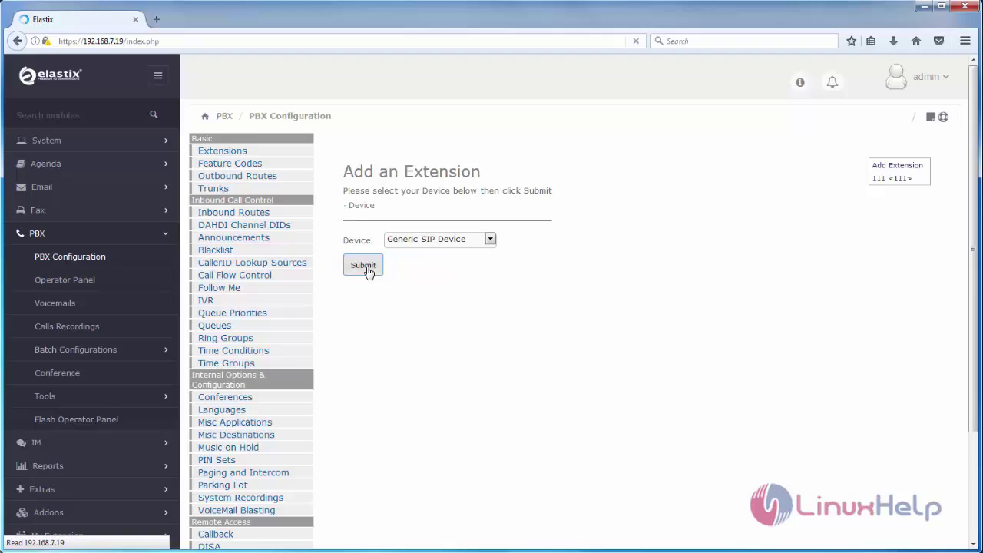
{"action": "left_click", "coordinate": [526, 229]}
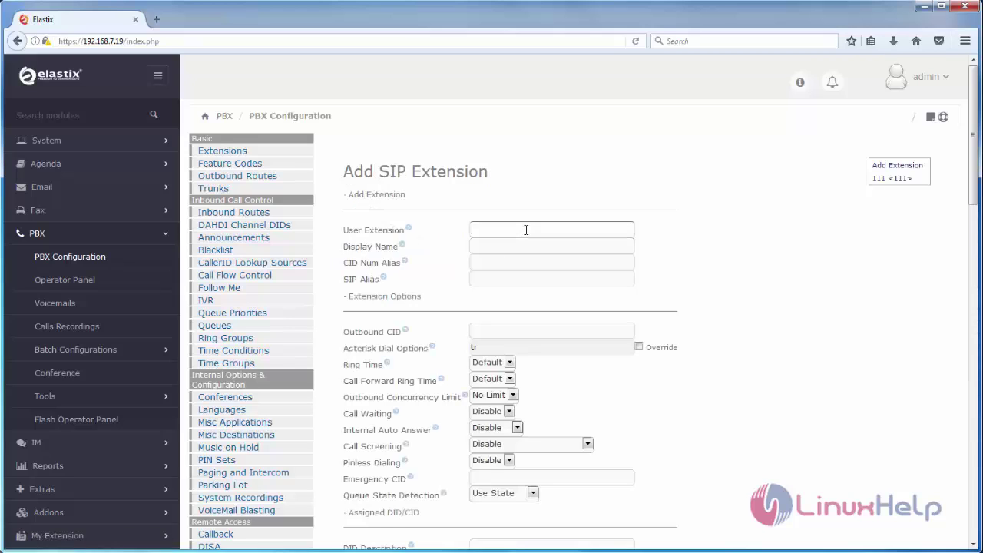
{"action": "type", "text": "222"}
{"action": "key", "text": "Tab"}
{"action": "type", "text": "222"}
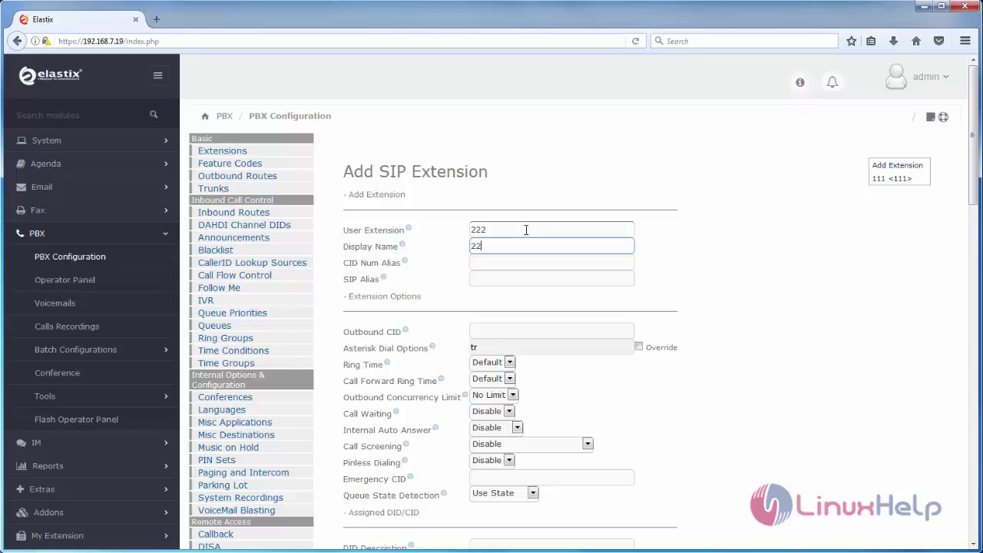
{"action": "key", "text": "Tab"}
{"action": "type", "text": "222"}
{"action": "left_click", "coordinate": [563, 167]}
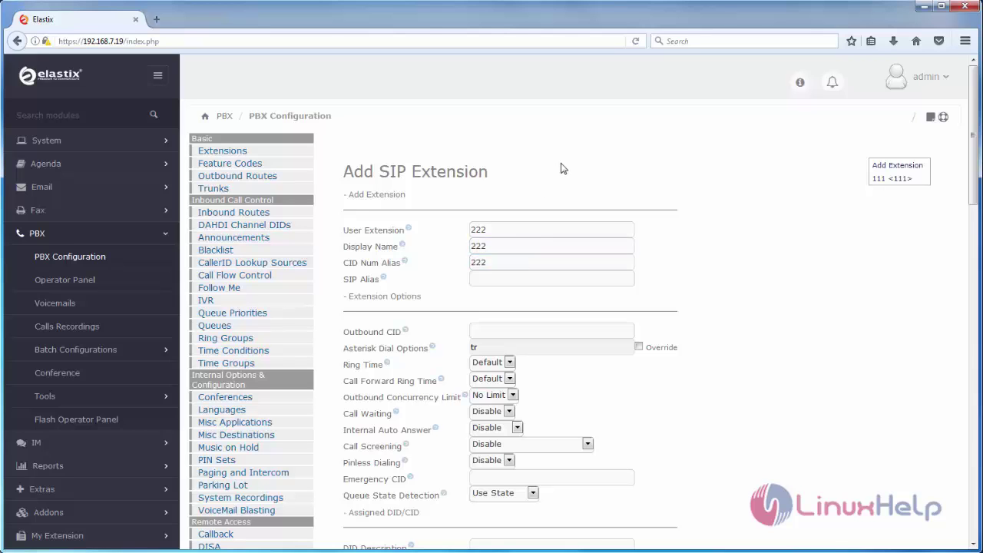
Set the nat device option of extension 222 to Yes.
{"action": "scroll", "coordinate": [557, 177], "scroll_direction": "down", "scroll_amount": 10}
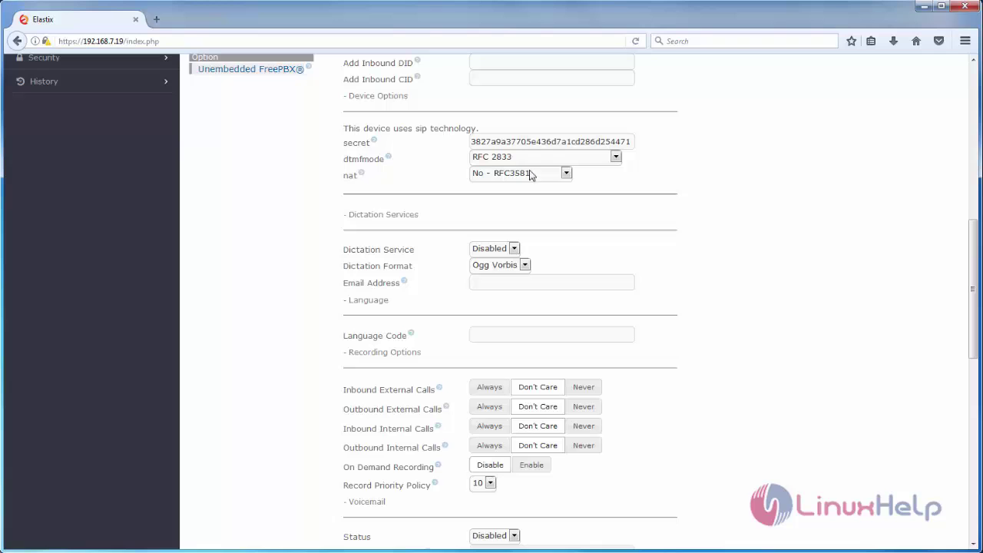
{"action": "left_click", "coordinate": [563, 175]}
{"action": "left_click", "coordinate": [504, 191]}
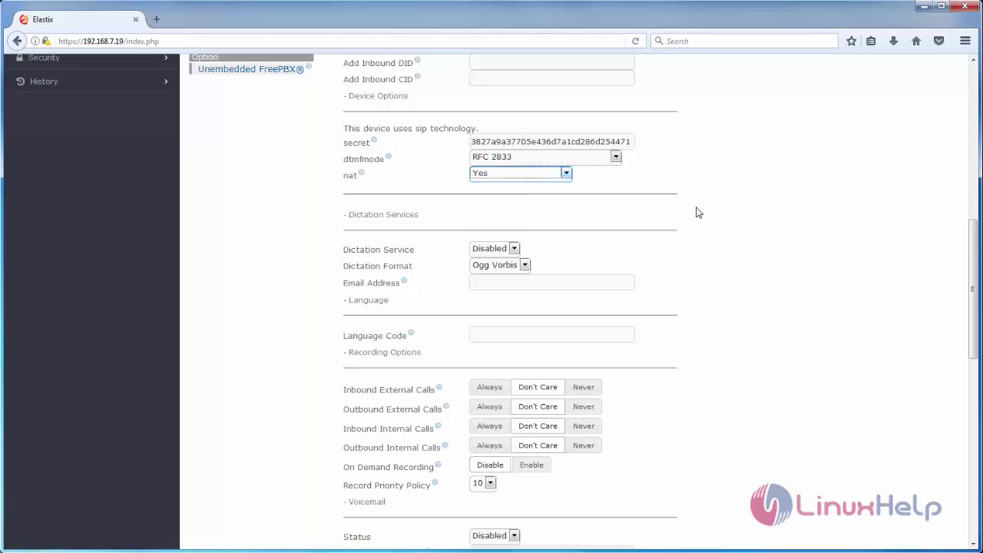
Submit extension 222 and apply the configuration.
{"action": "scroll", "coordinate": [698, 213], "scroll_direction": "down", "scroll_amount": 1}
{"action": "scroll", "coordinate": [698, 213], "scroll_direction": "down", "scroll_amount": 10}
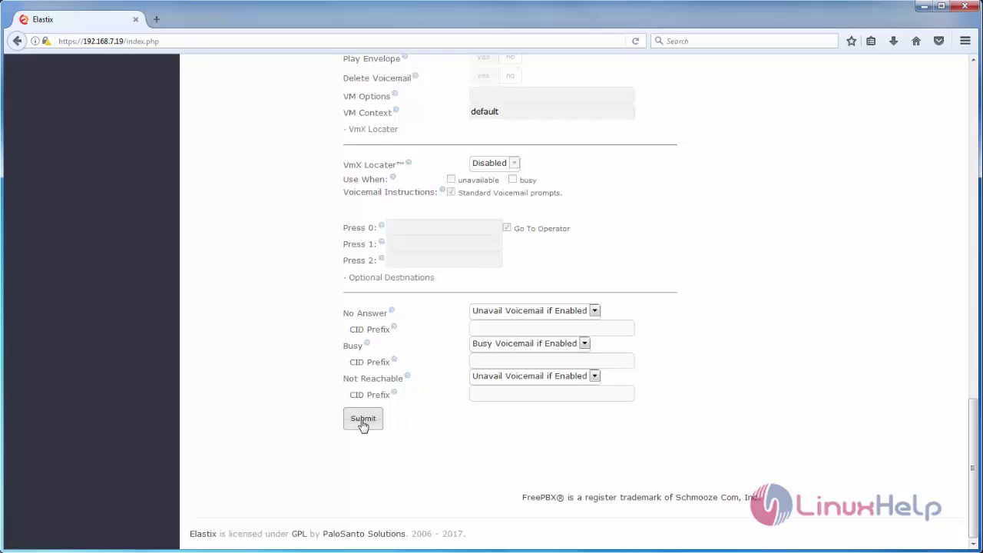
{"action": "left_click", "coordinate": [363, 420]}
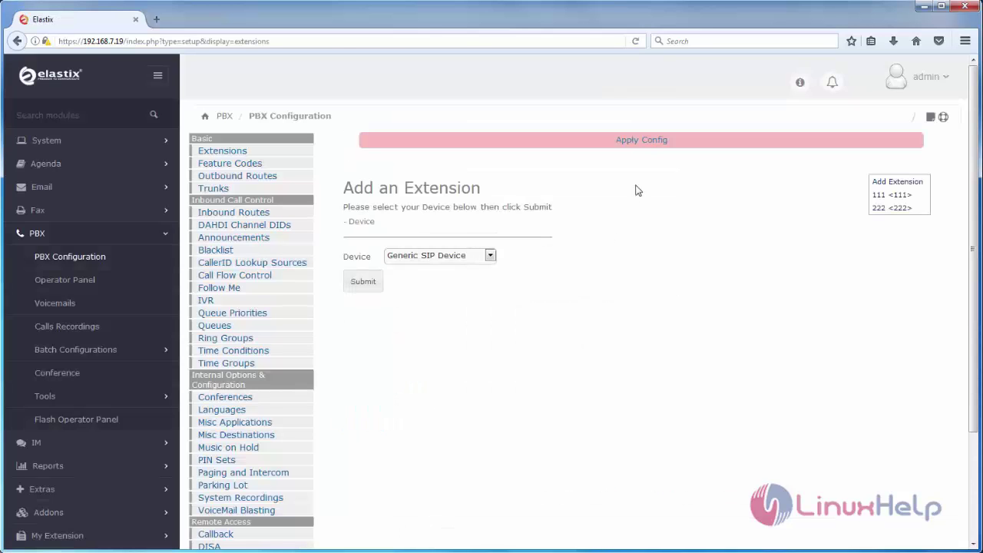
{"action": "left_click", "coordinate": [625, 147]}
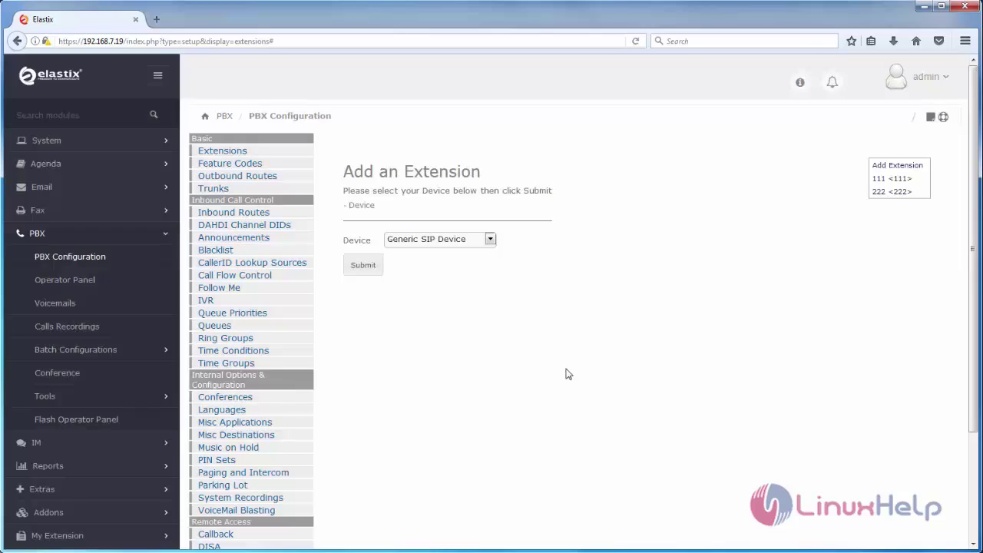
Open the PBX operator panel to check the extensions.
{"action": "left_click", "coordinate": [56, 286]}
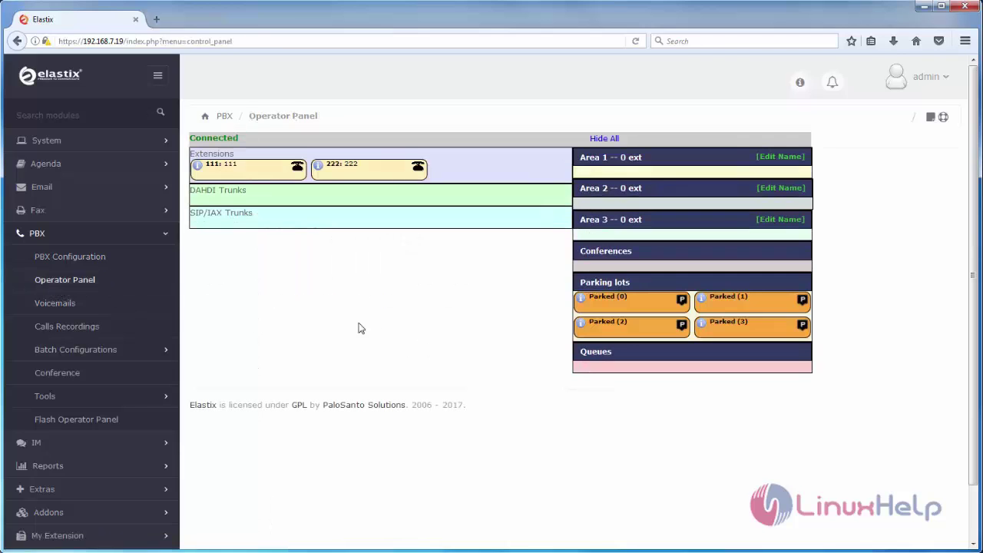